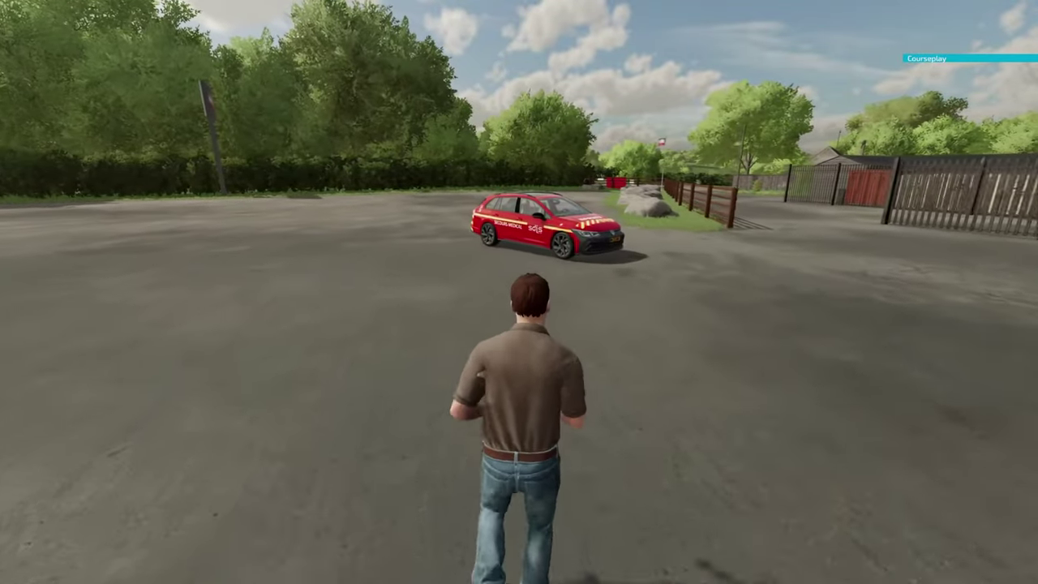
key("w")
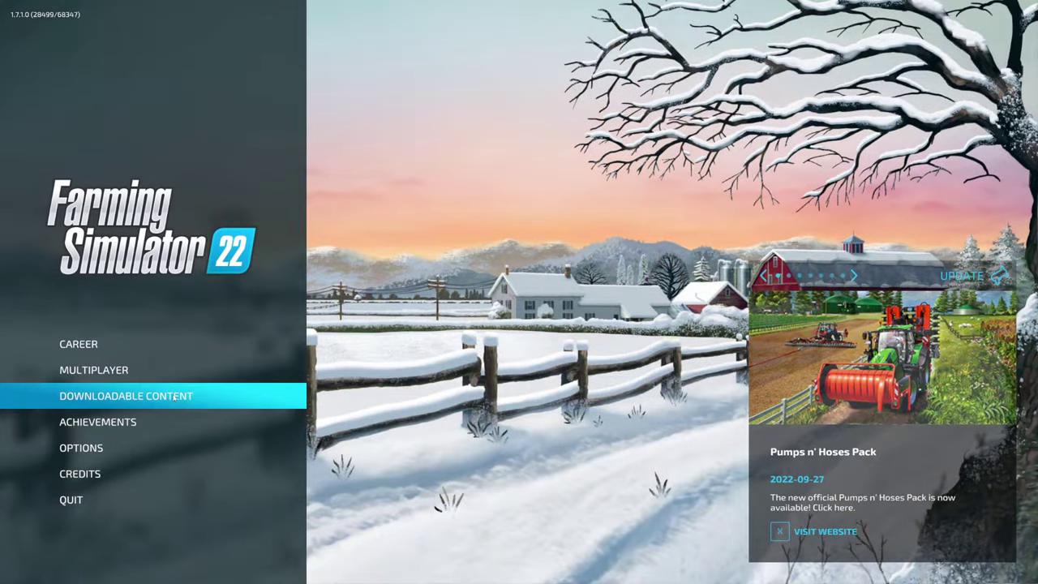
Look at the JCB Fastrac Pack details among ModHub's medium tractors and return to the main menu.
left_click(175, 396)
scroll(365, 227, "up", 1)
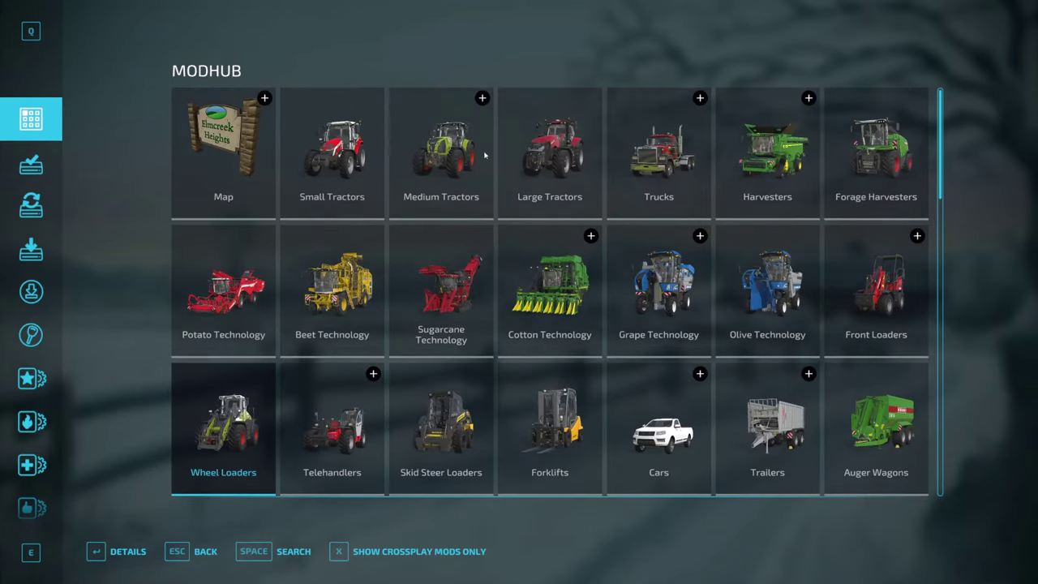
left_click(445, 189)
left_click(370, 236)
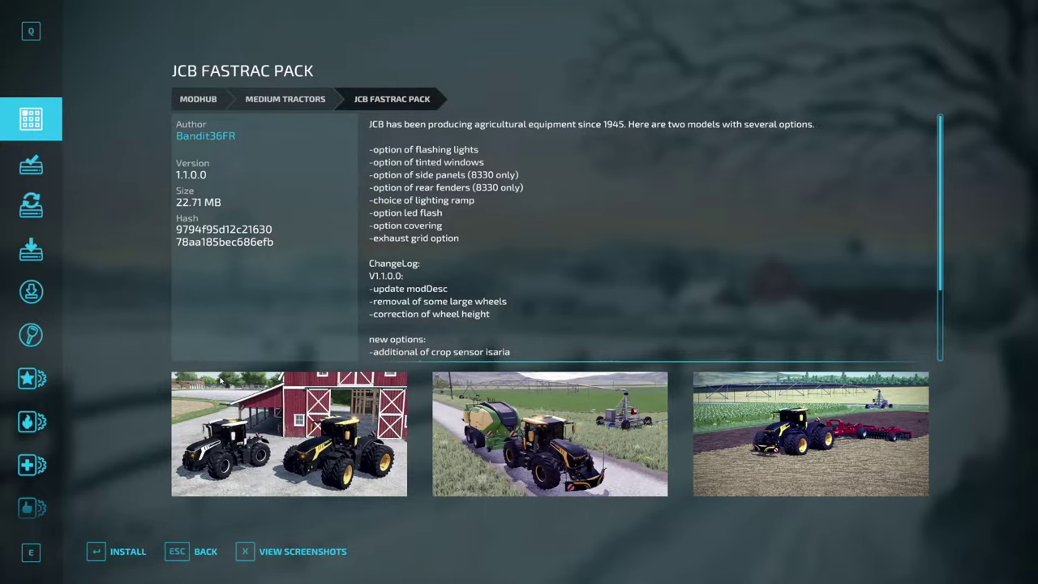
key("Escape")
key("Escape")
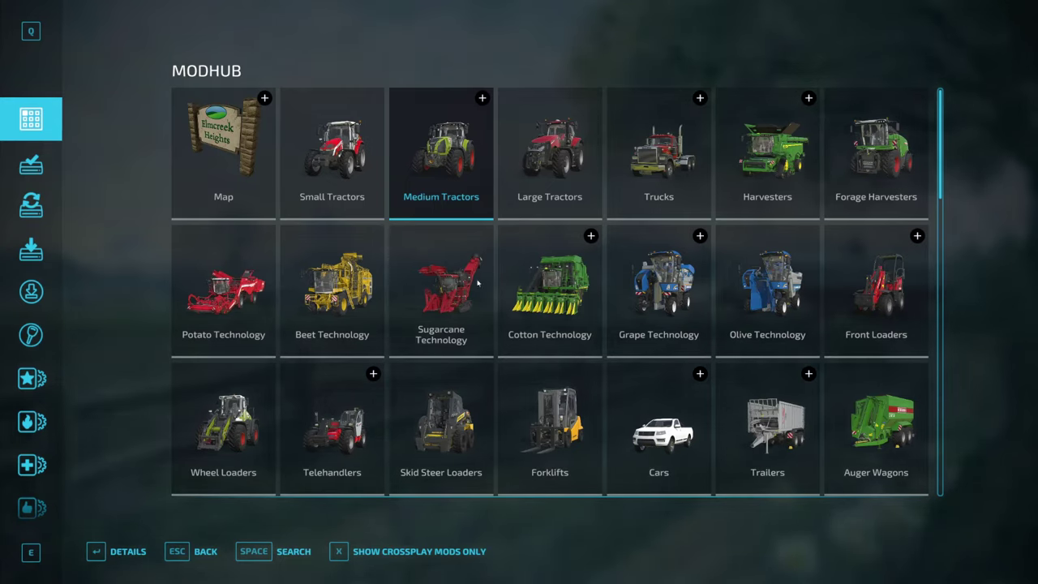
key("Escape")
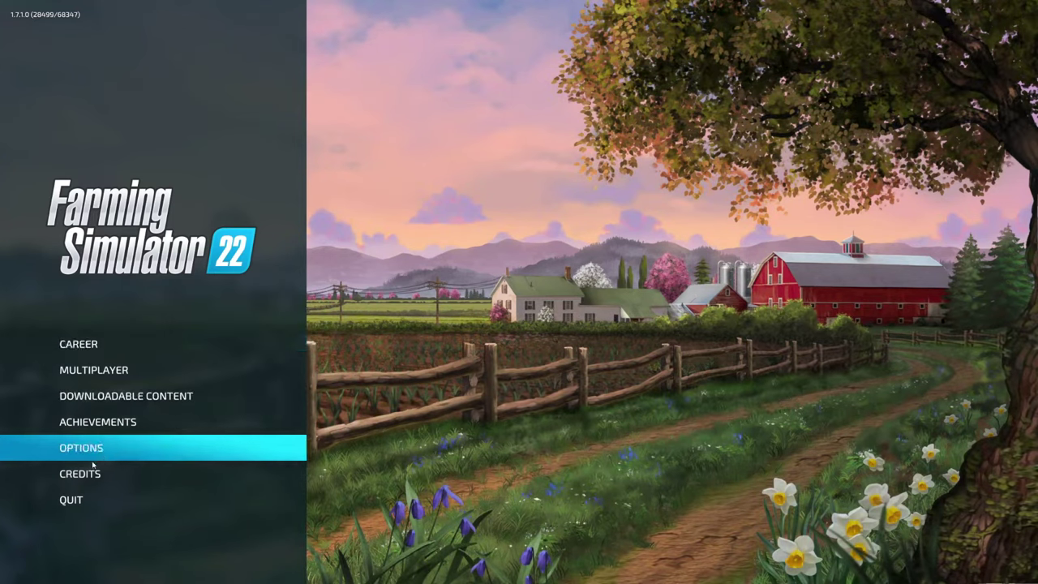
Quit the game, switch to Chrome and open the SSSM SDIS42 v1.0 FS22 mod page on farmingsimulator22mods.com.
left_click(71, 500)
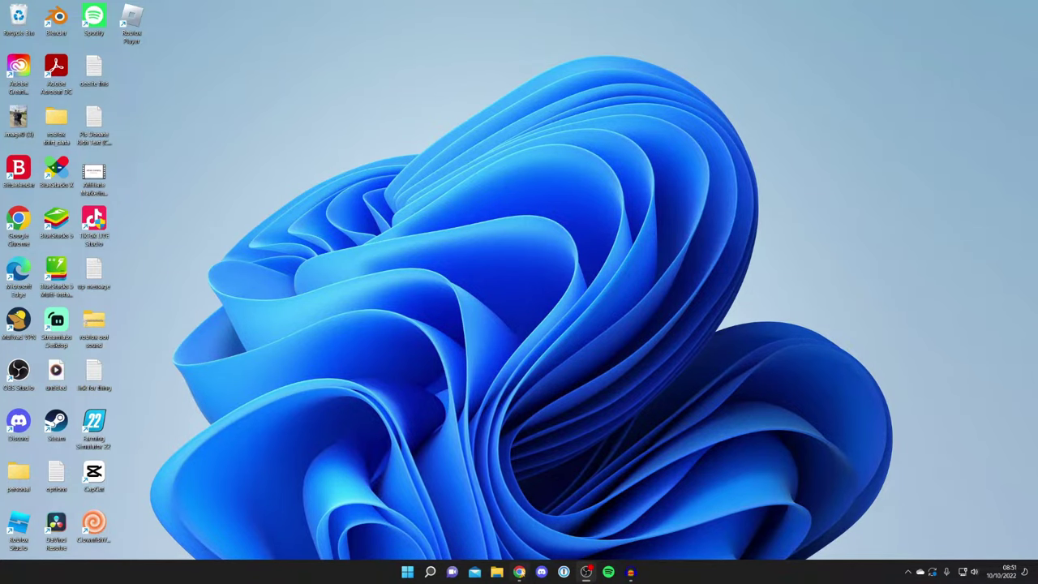
left_click(519, 572)
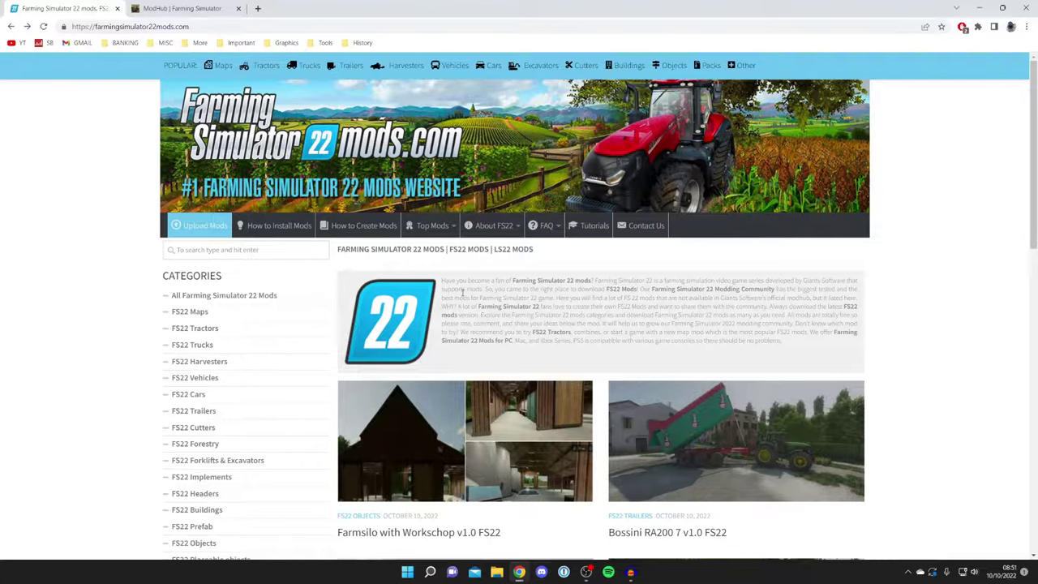
scroll(486, 310, "down", 3)
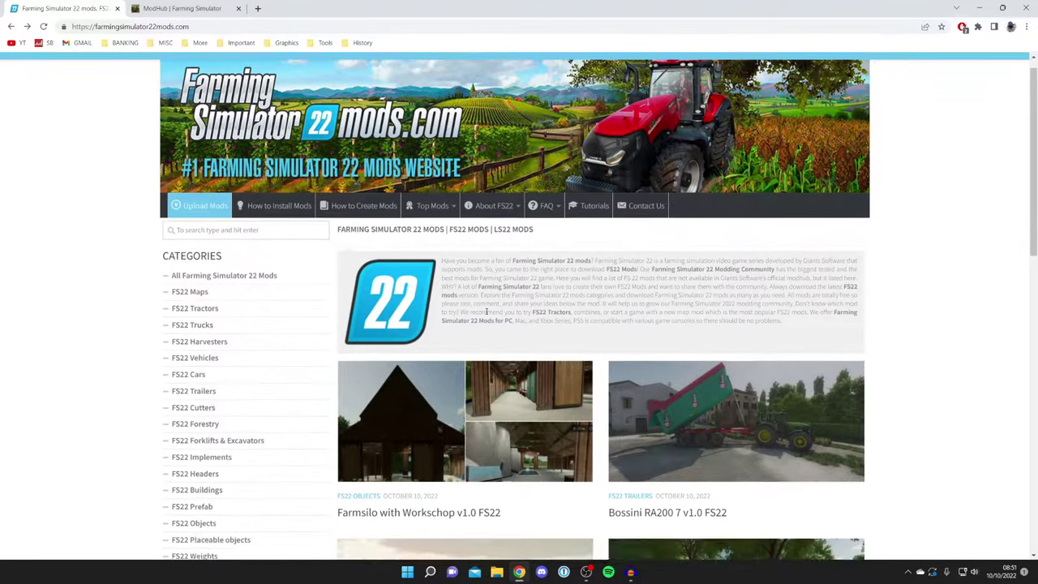
scroll(470, 291, "down", 2)
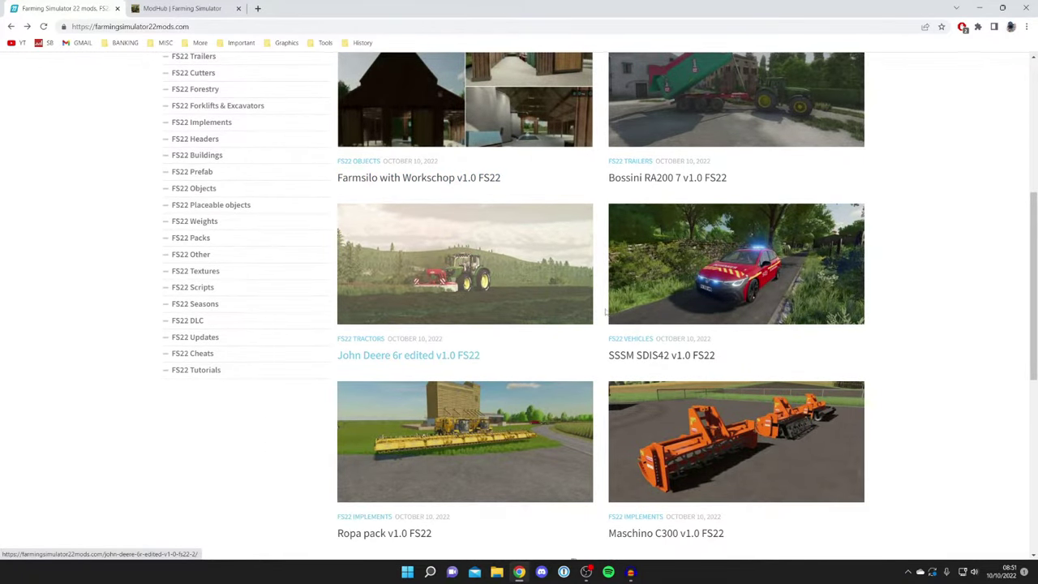
left_click(748, 276)
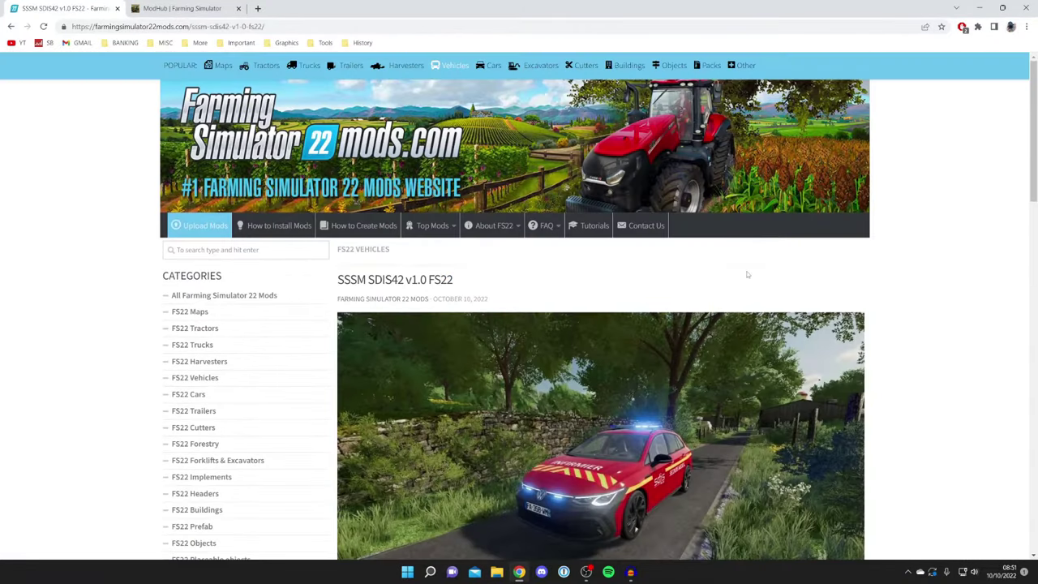
Download FS22_SSSM.zip for the SSSM SDIS42 mod through its ModsFile.com free download page.
scroll(514, 304, "down", 3)
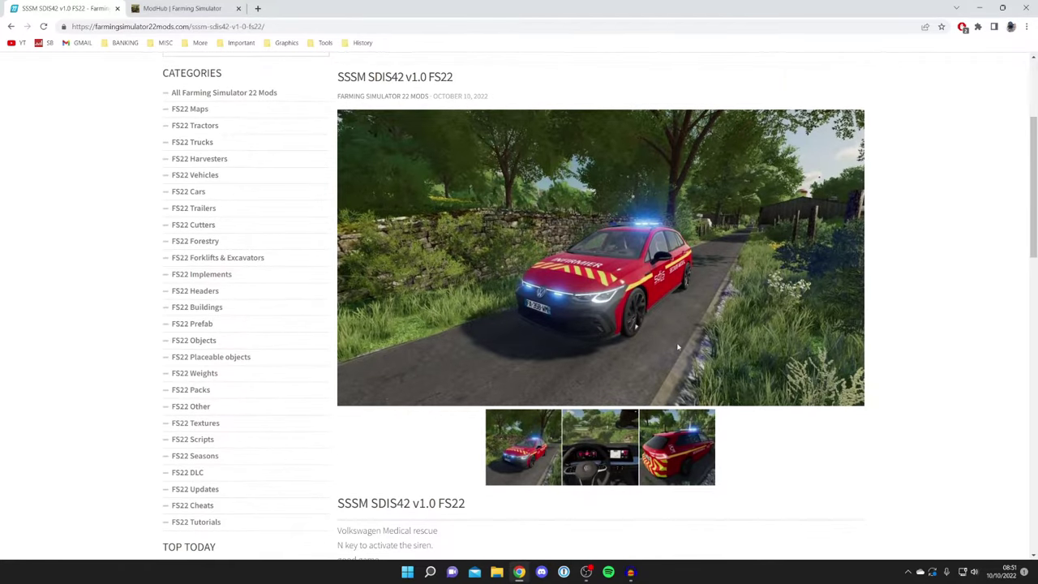
scroll(678, 347, "down", 1)
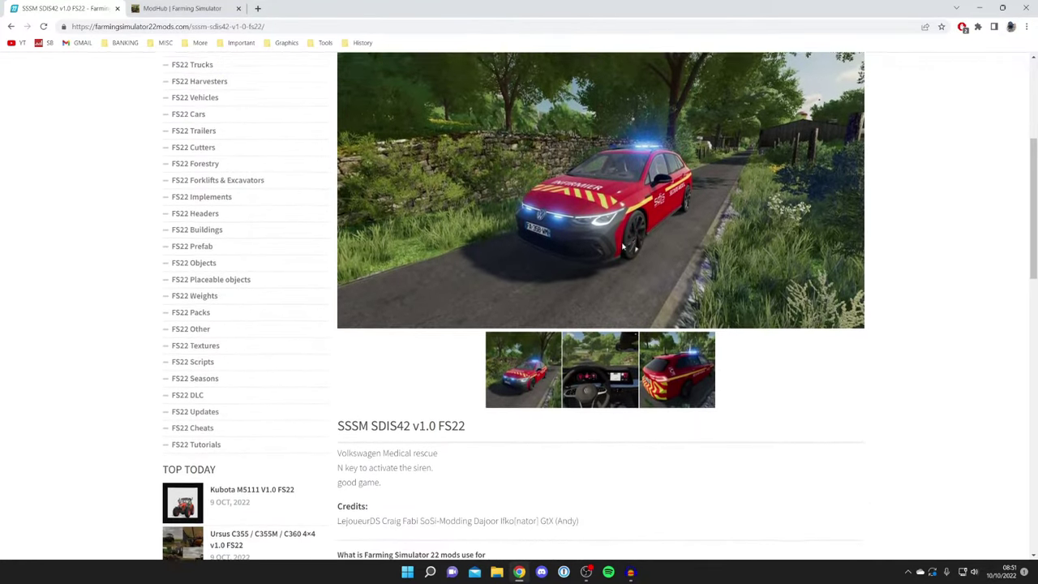
scroll(623, 246, "down", 4)
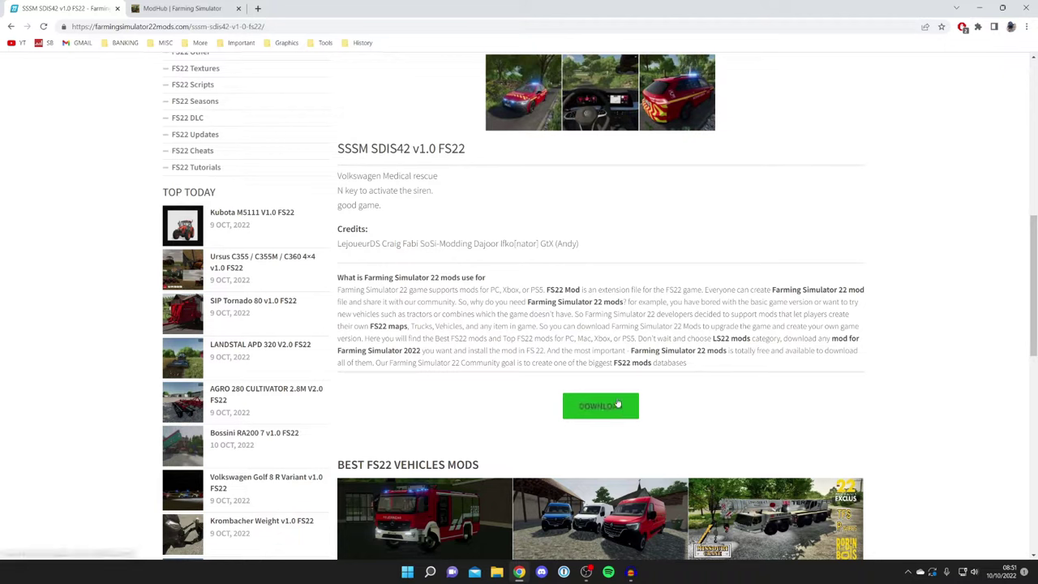
left_click(617, 404)
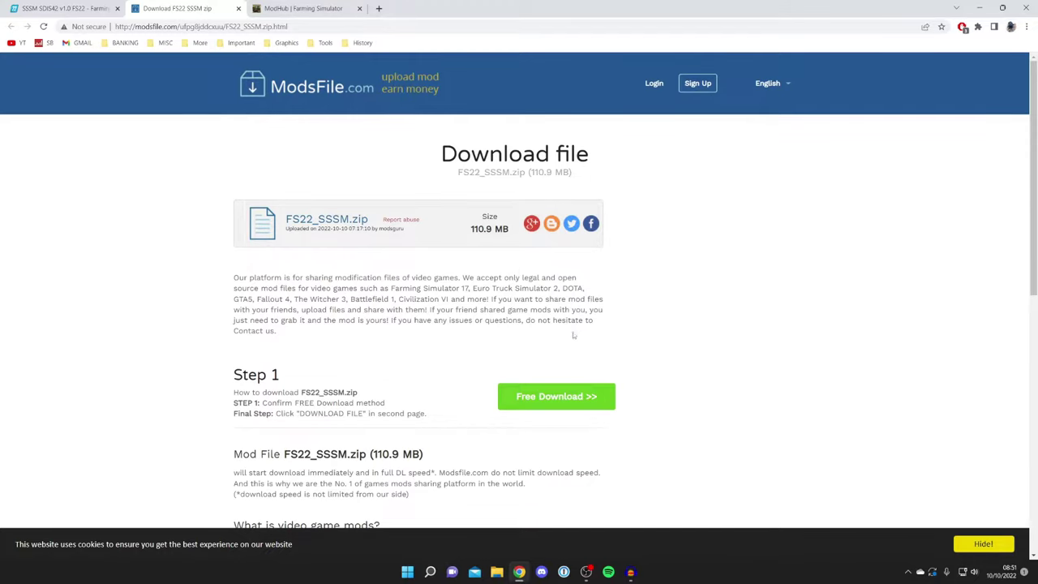
left_click(552, 398)
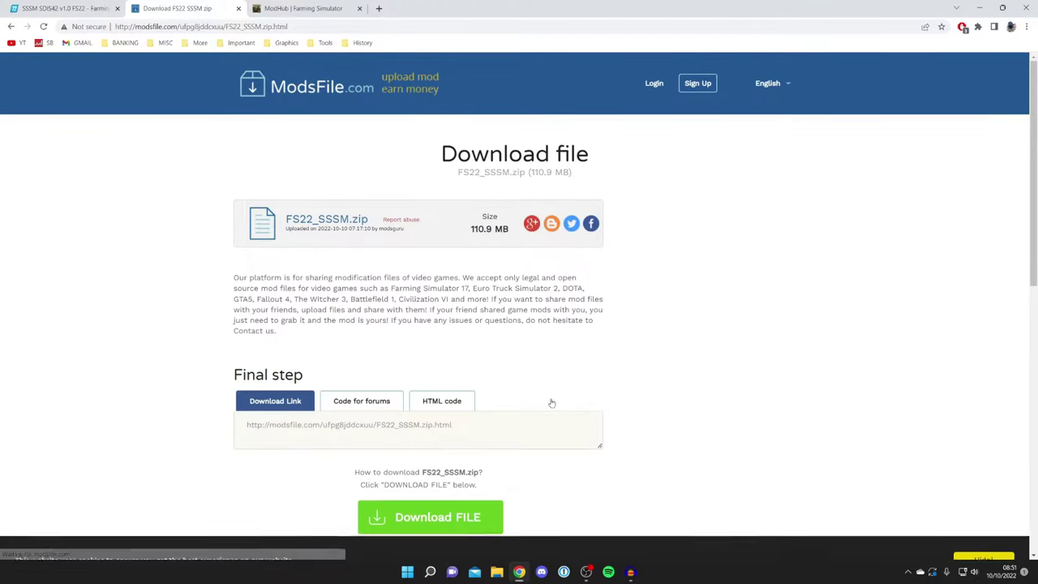
scroll(540, 375, "down", 1)
left_click(482, 465)
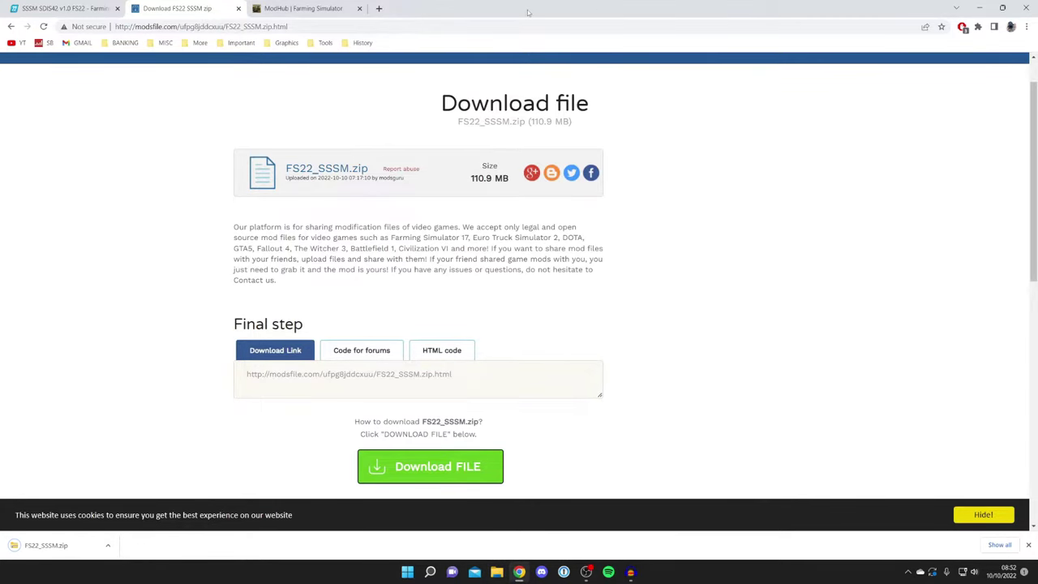
Shrink the browser window to uncover the desktop and place the downloaded FS22_SSSM.zip there.
left_click_drag(529, 9, 632, 28)
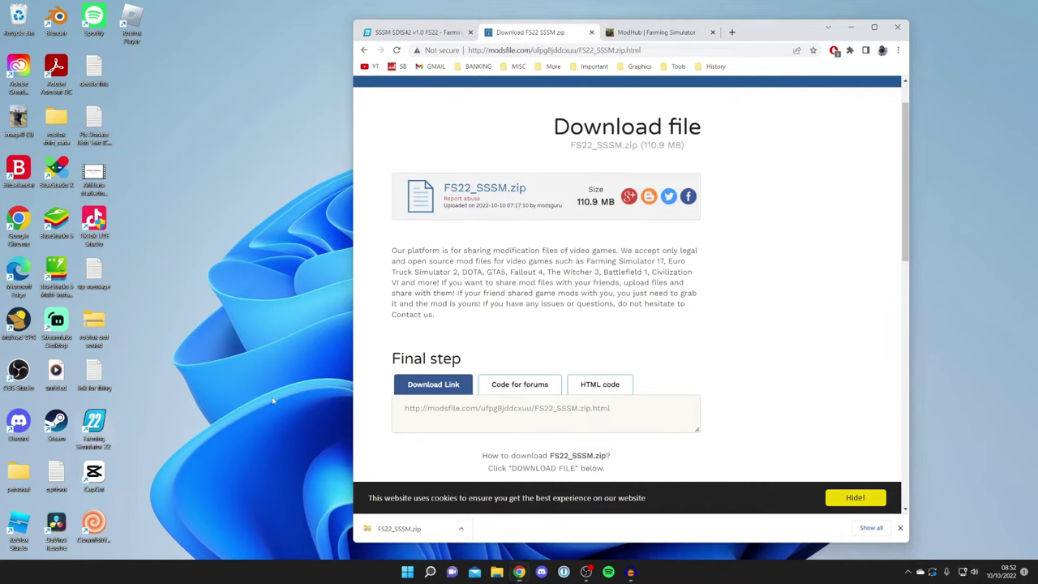
left_click_drag(273, 401, 274, 400)
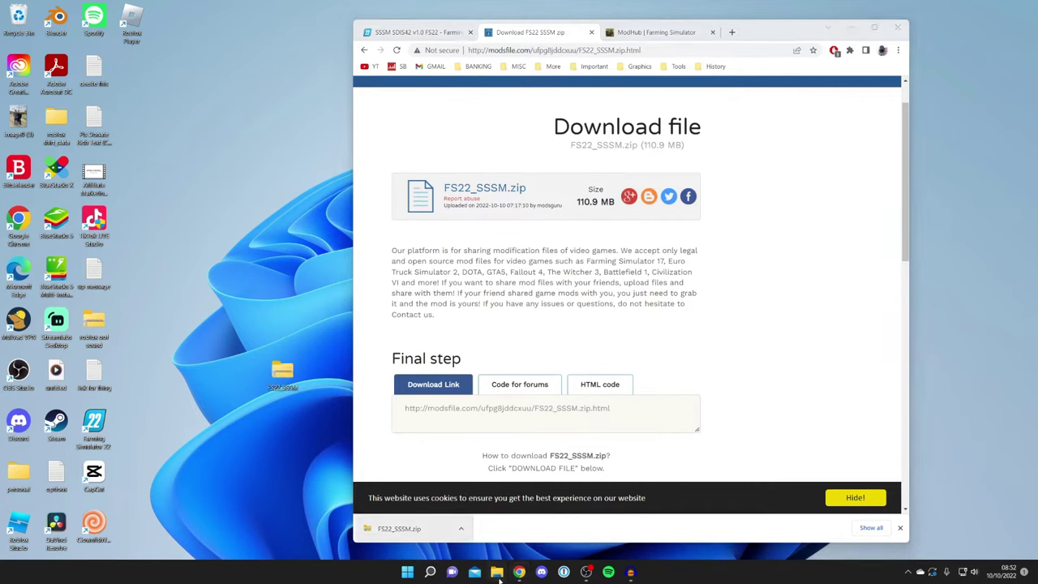
Switch to File Explorer and open the FarmingSimulator2022 folder inside Documents > My Games.
left_click(498, 572)
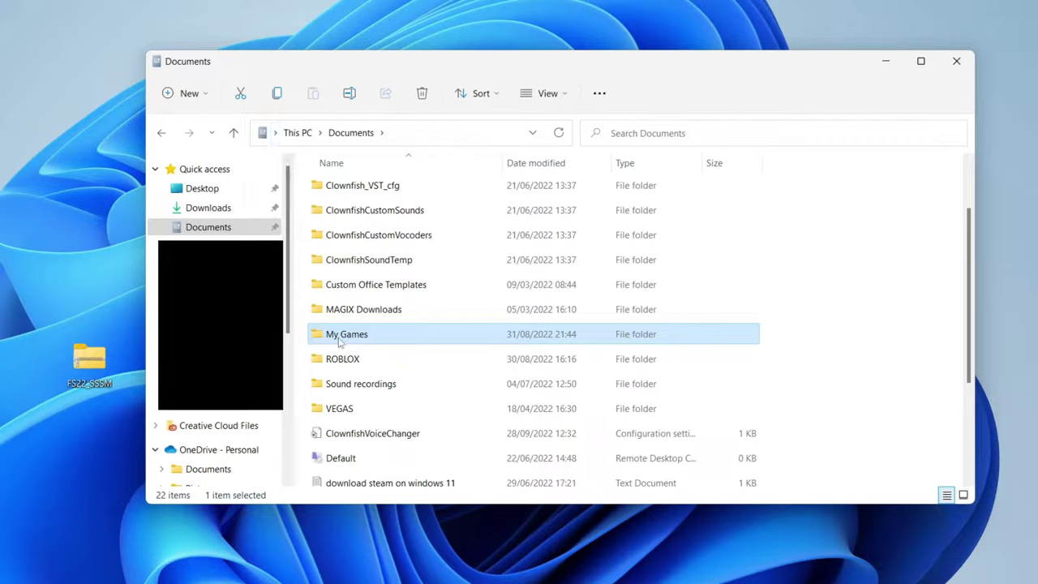
mouse_move(358, 342)
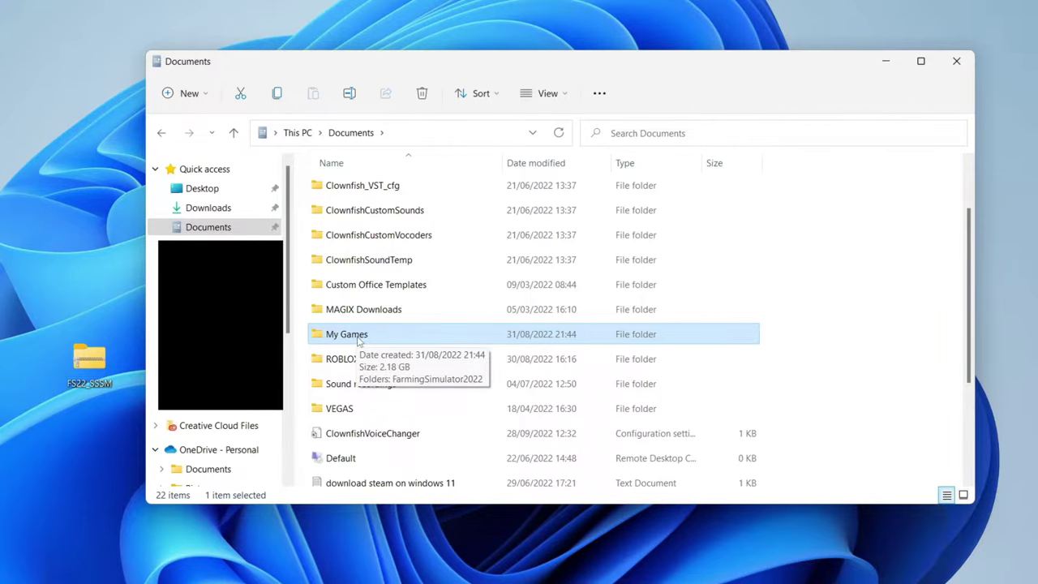
double_click(358, 340)
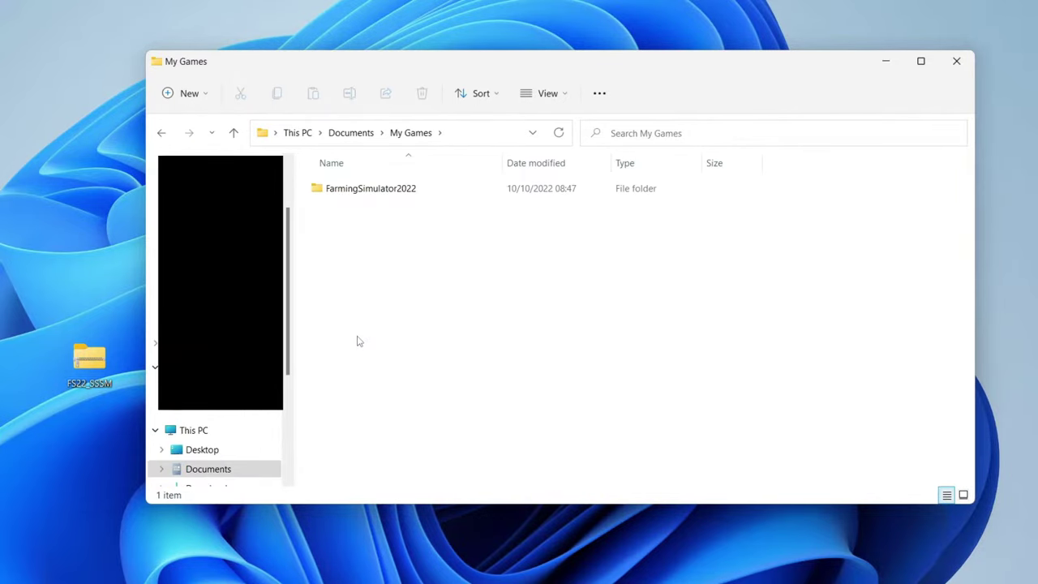
double_click(355, 195)
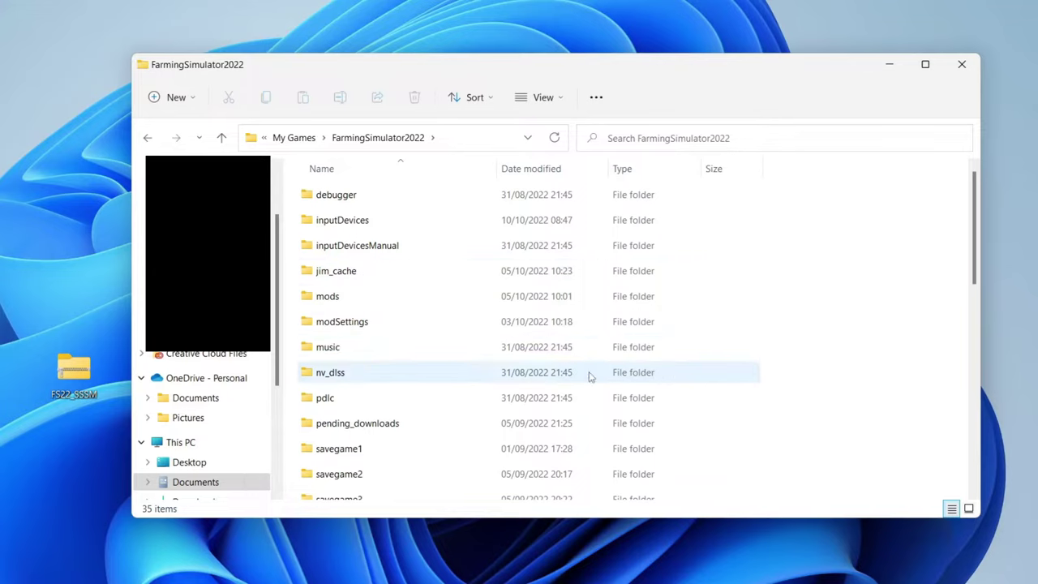
Create a trial folder in FarmingSimulator2022, enter mods as its name, and delete the folder.
right_click(293, 363)
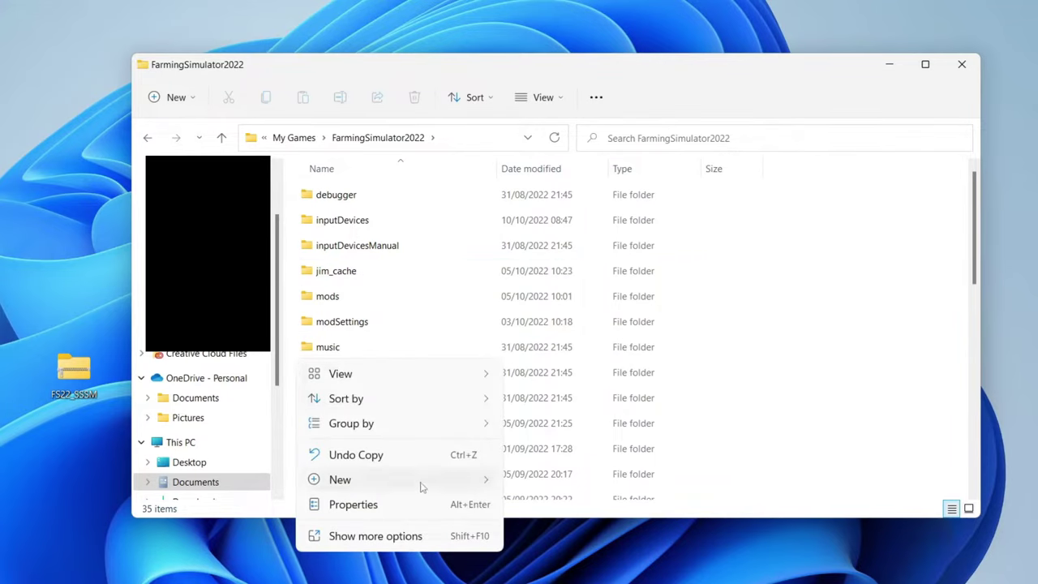
mouse_move(424, 485)
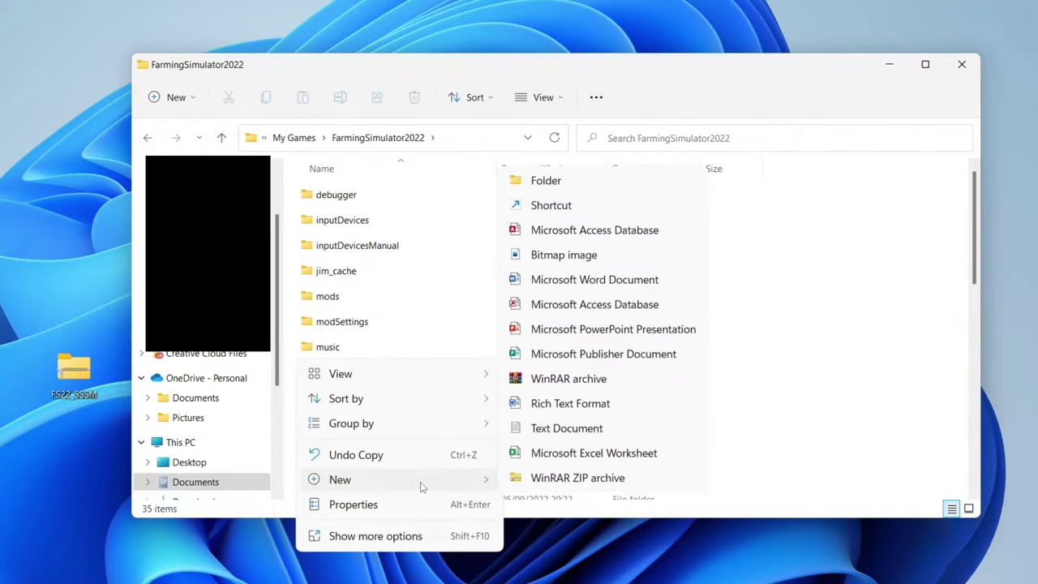
left_click(546, 181)
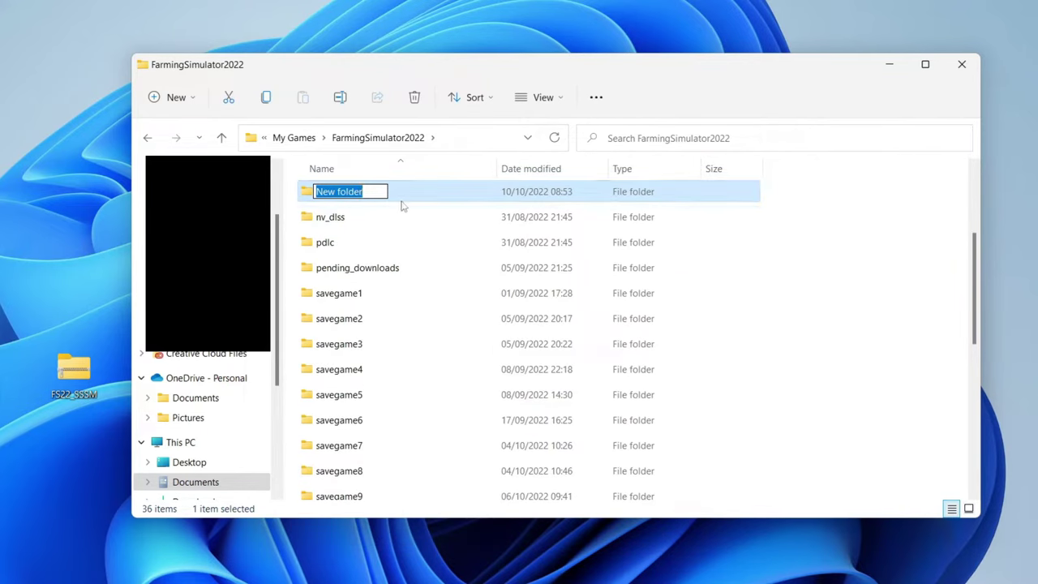
type("mods")
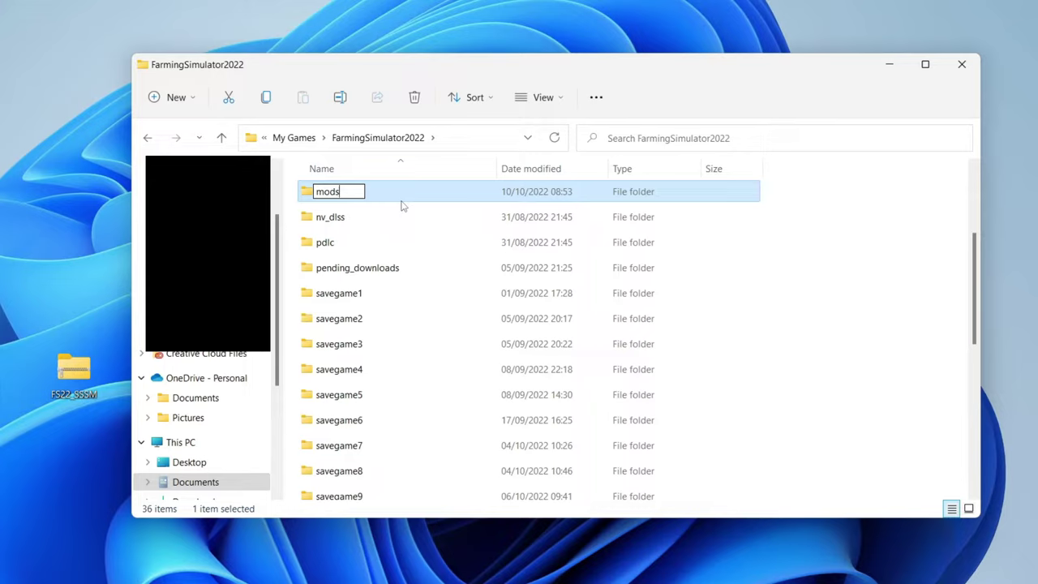
key("BackSpace")
key("BackSpace")
key("BackSpace")
key("BackSpace")
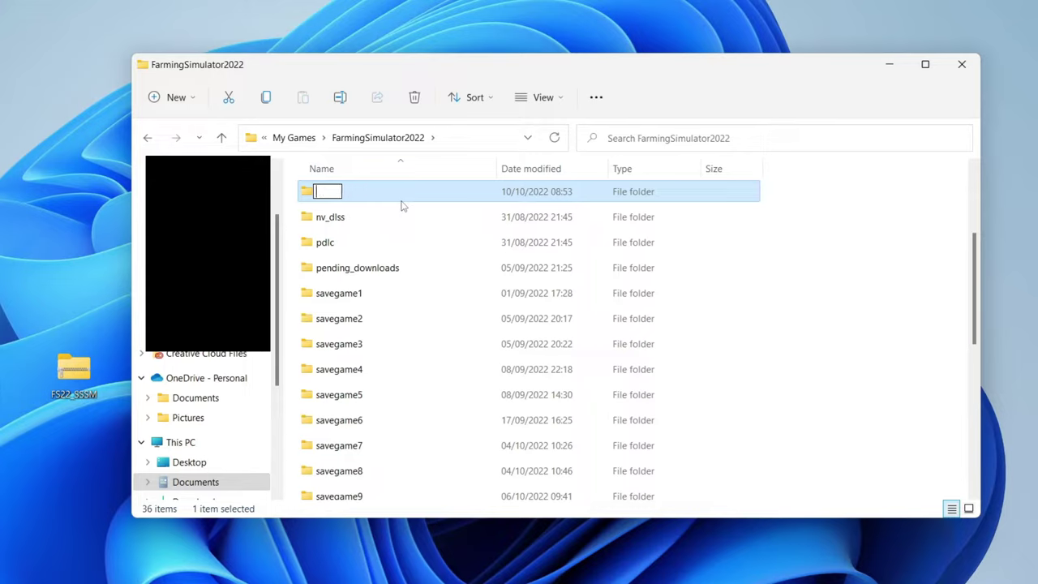
key("Escape")
key("Delete")
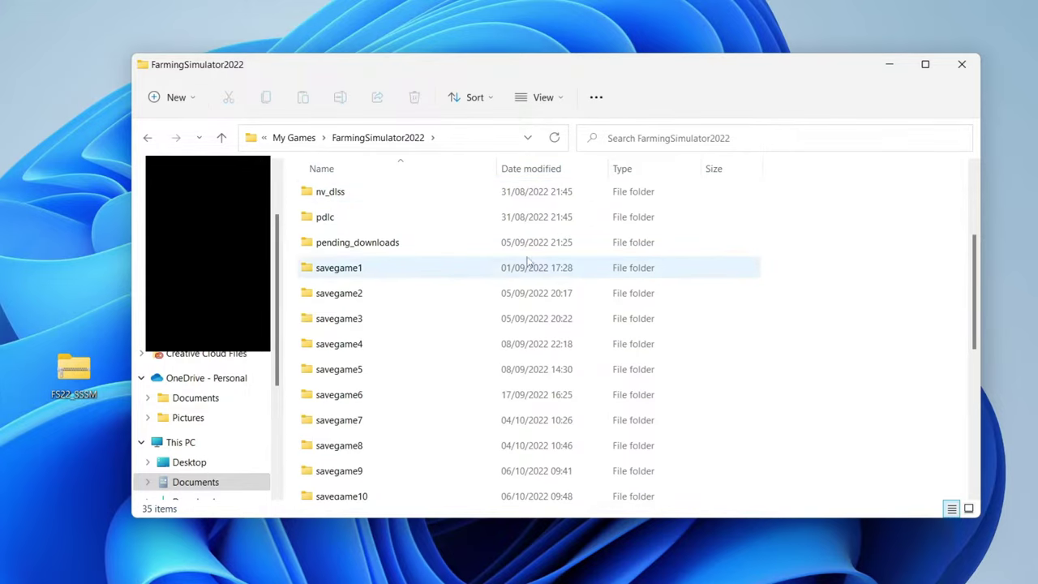
Open the existing mods folder in FarmingSimulator2022 and move the FS22_SSSM zip from the desktop into it.
scroll(487, 308, "up", 2)
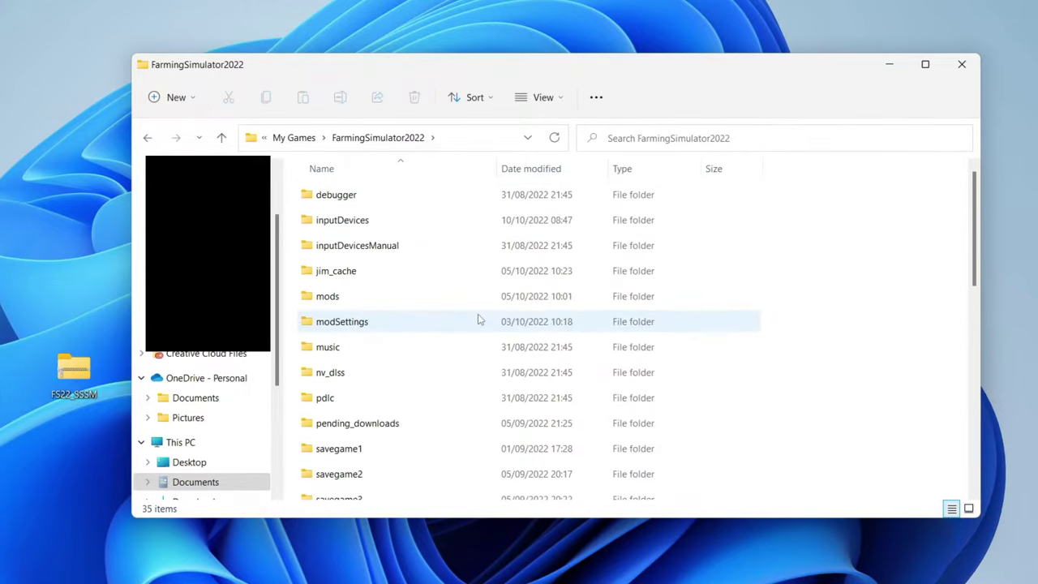
double_click(373, 297)
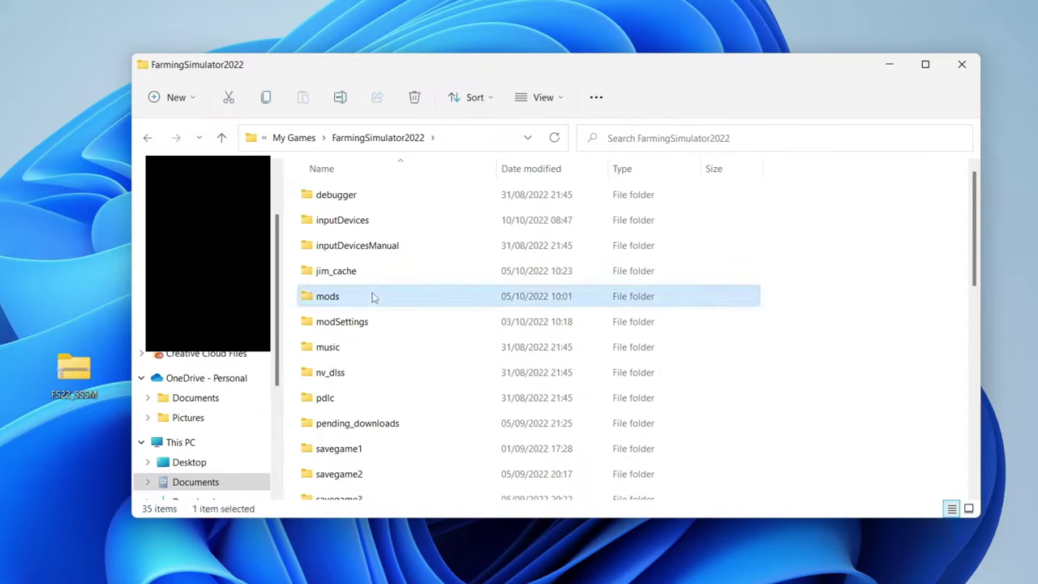
left_click(74, 374)
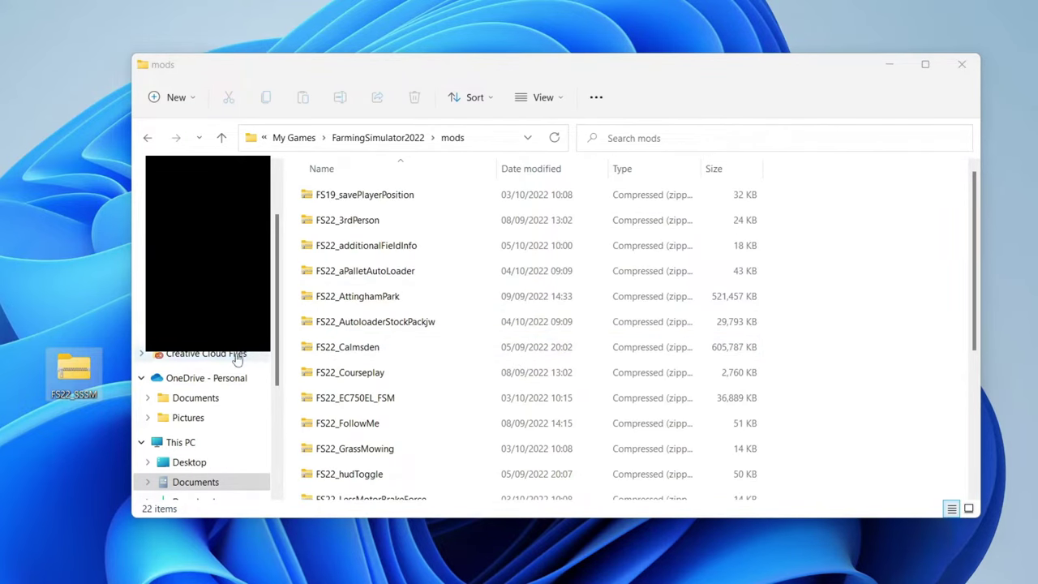
left_click_drag(91, 375, 883, 282)
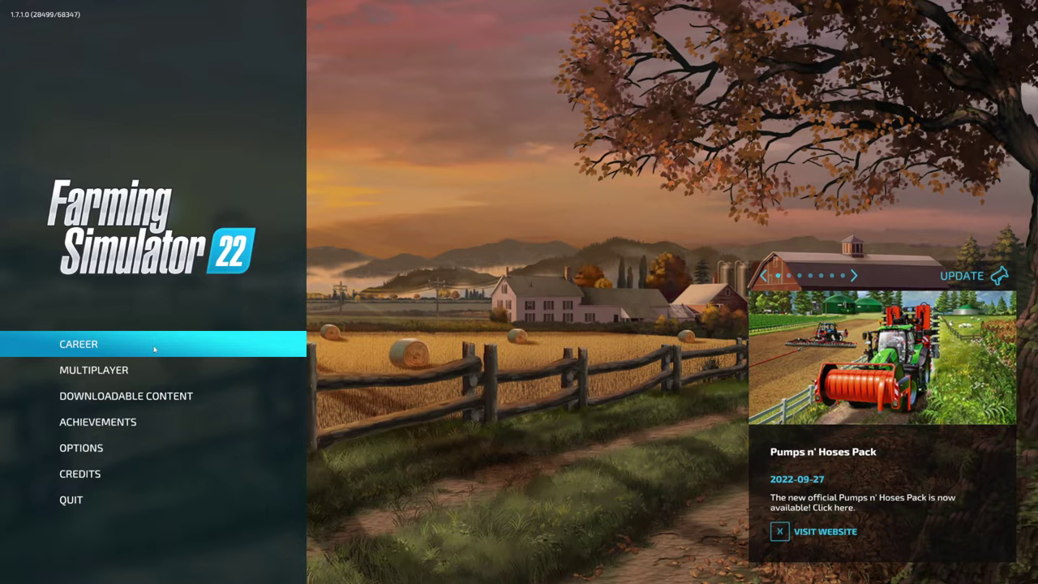
In Farming Simulator 22, open a career save's mod selection and enable the Volkswagen Golf 8 Variant R-Line 2020 mod.
left_click(154, 349)
left_click(519, 300)
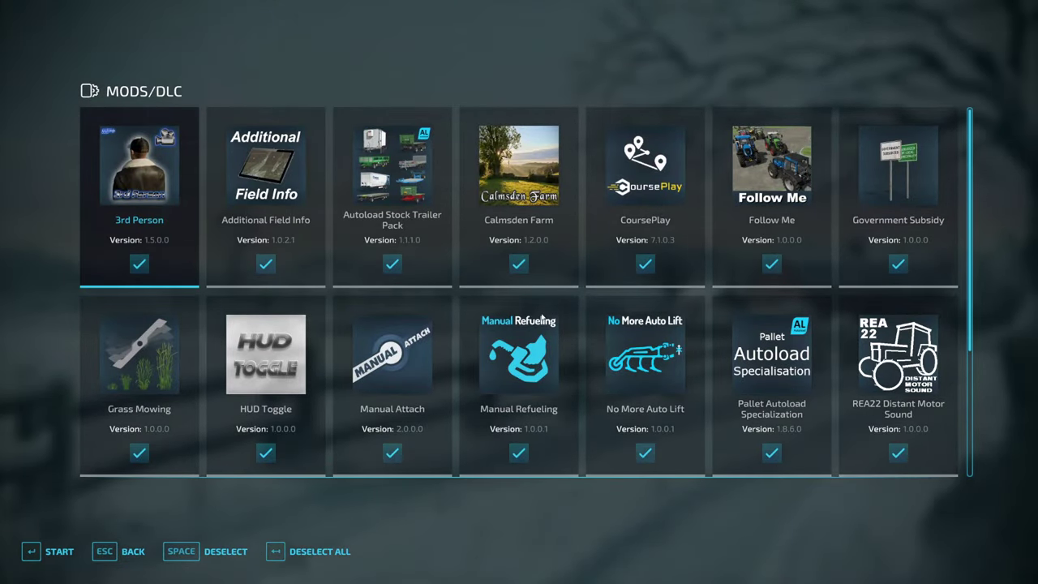
scroll(542, 318, "down", 2)
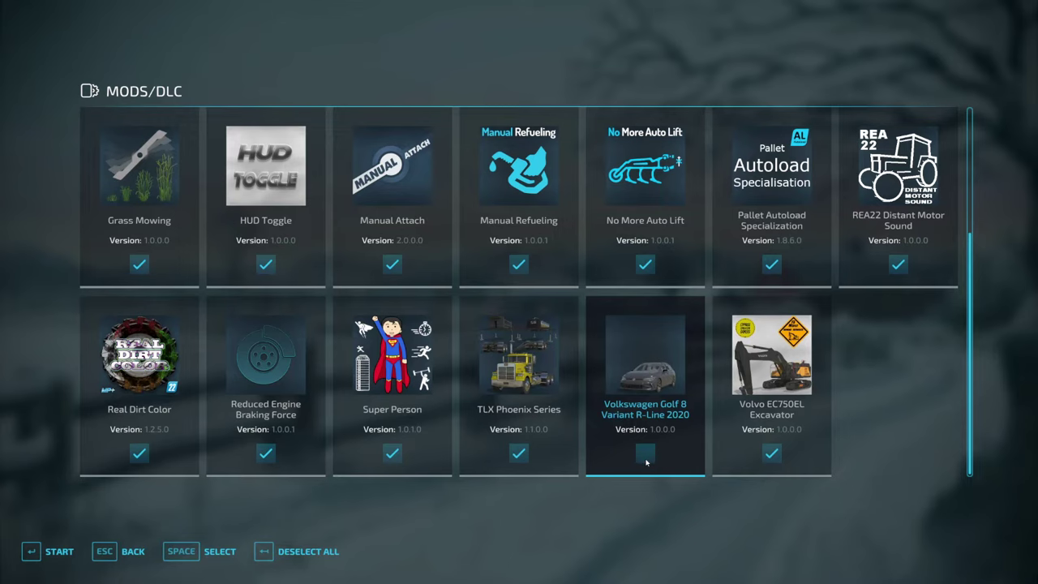
left_click(646, 454)
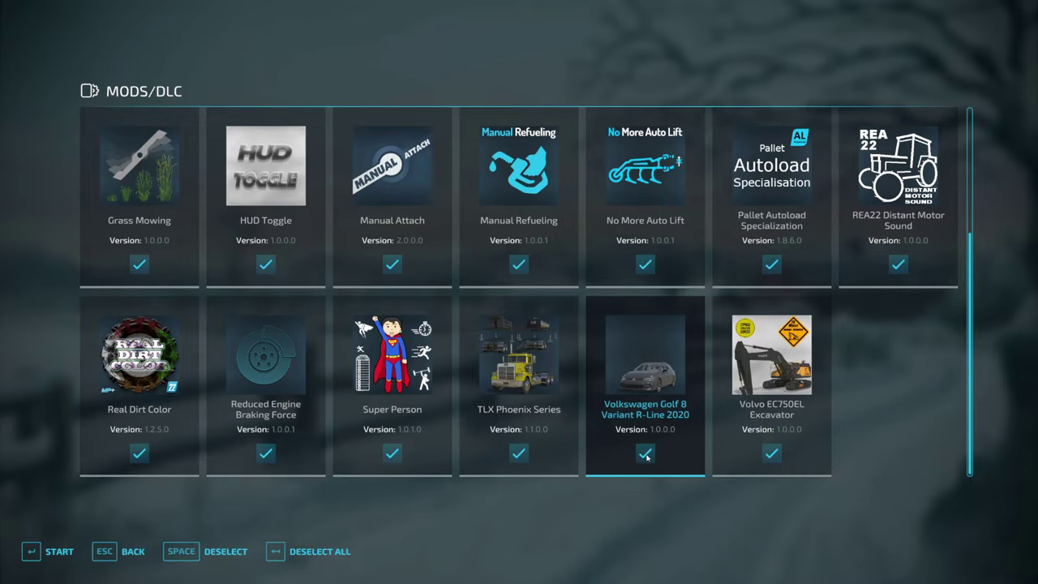
Start the career save with the selected mods, enter the Calmsden Farm map and open the vehicle shop.
left_click(65, 550)
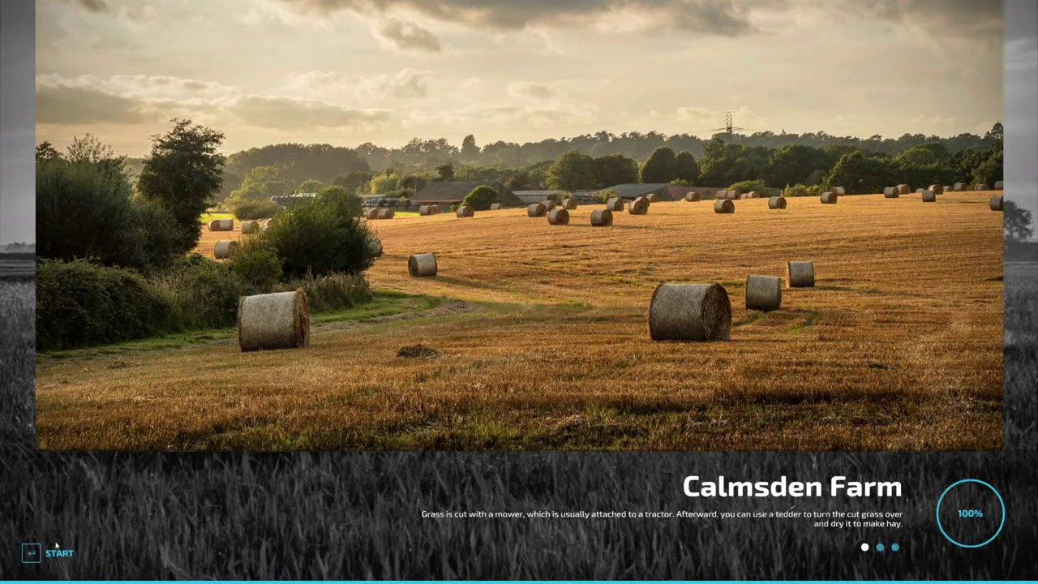
left_click(56, 552)
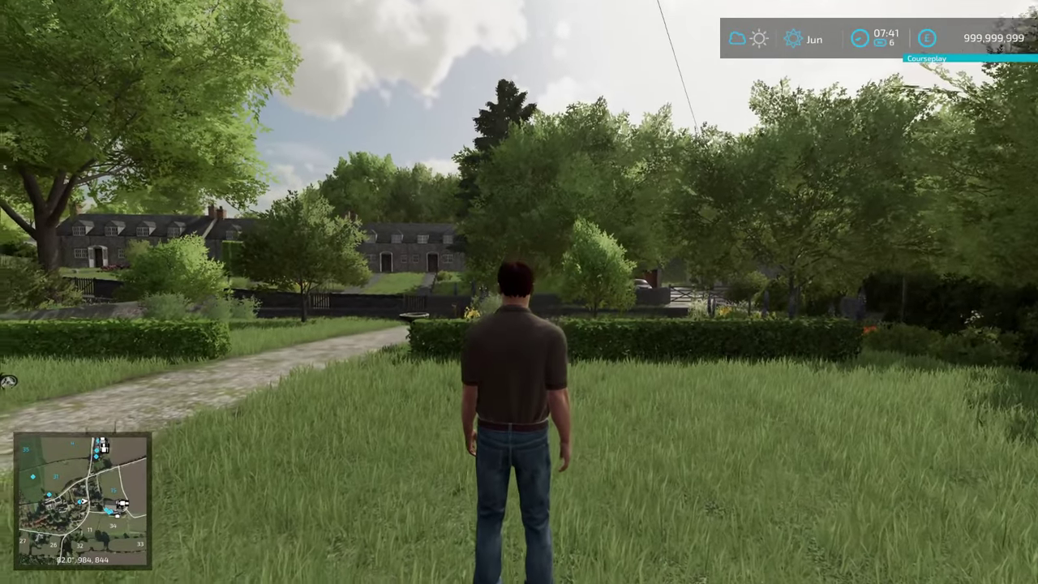
key("w")
key("p")
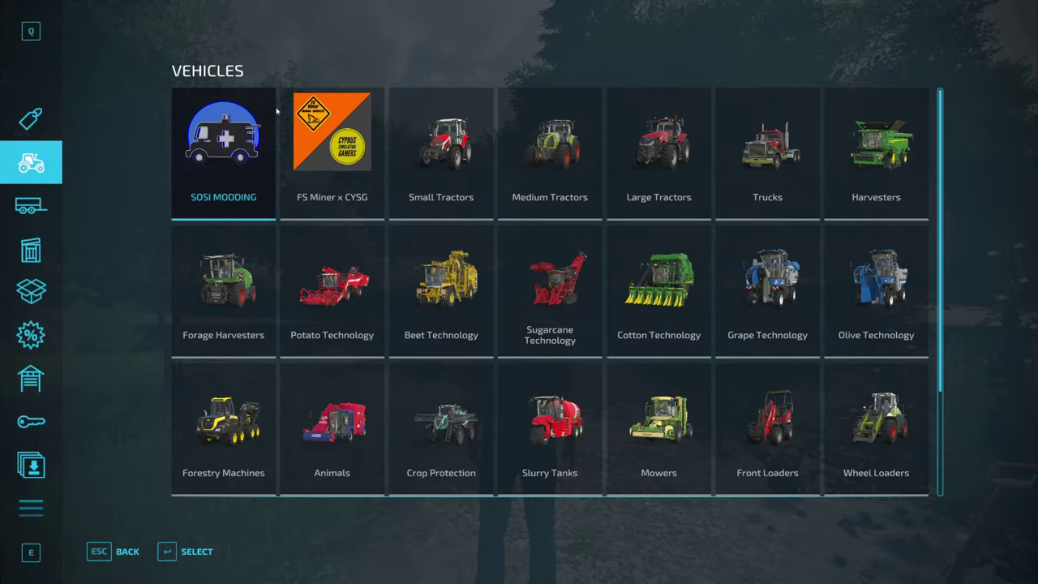
Look for the modded car in the shop's SOSI MODDING vehicle category and in the Mods and DLCs section.
left_click(231, 127)
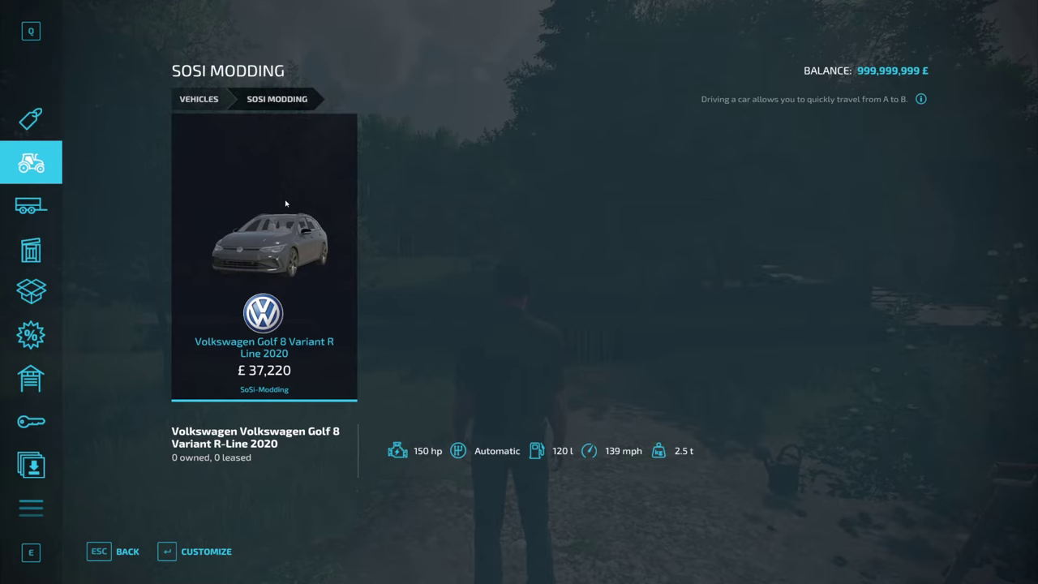
key("Escape")
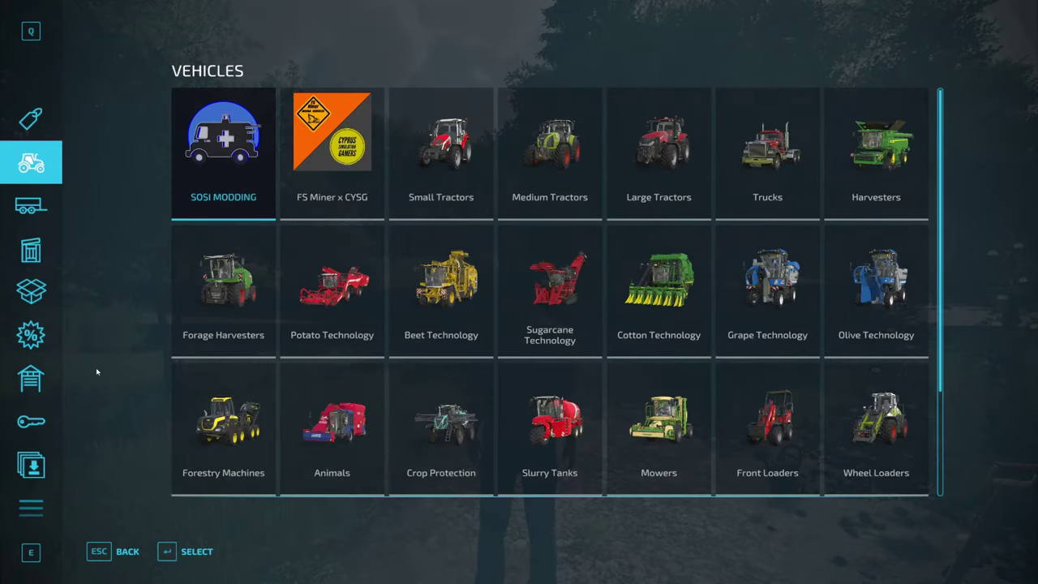
left_click(34, 422)
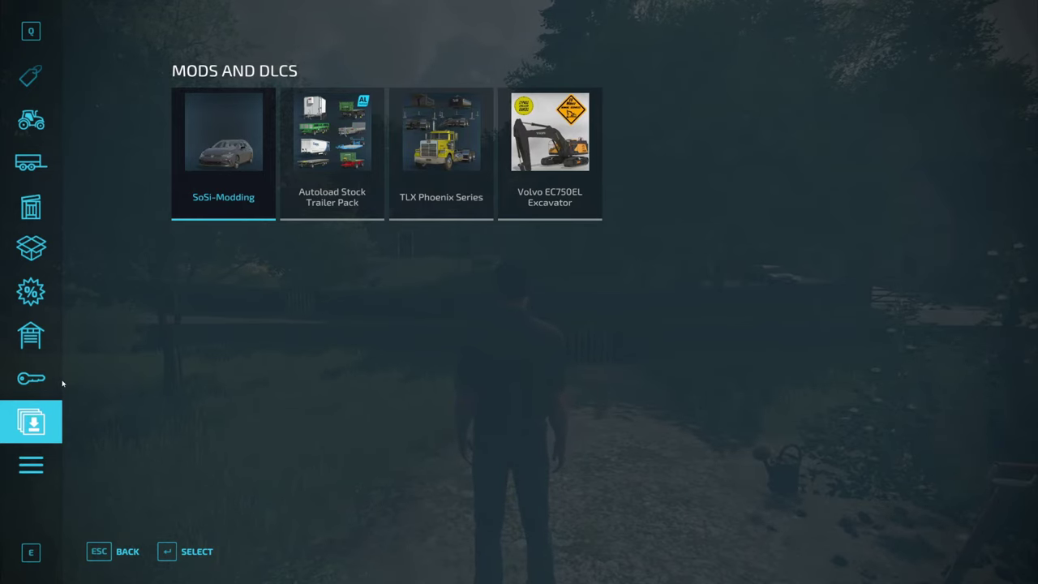
key("Escape")
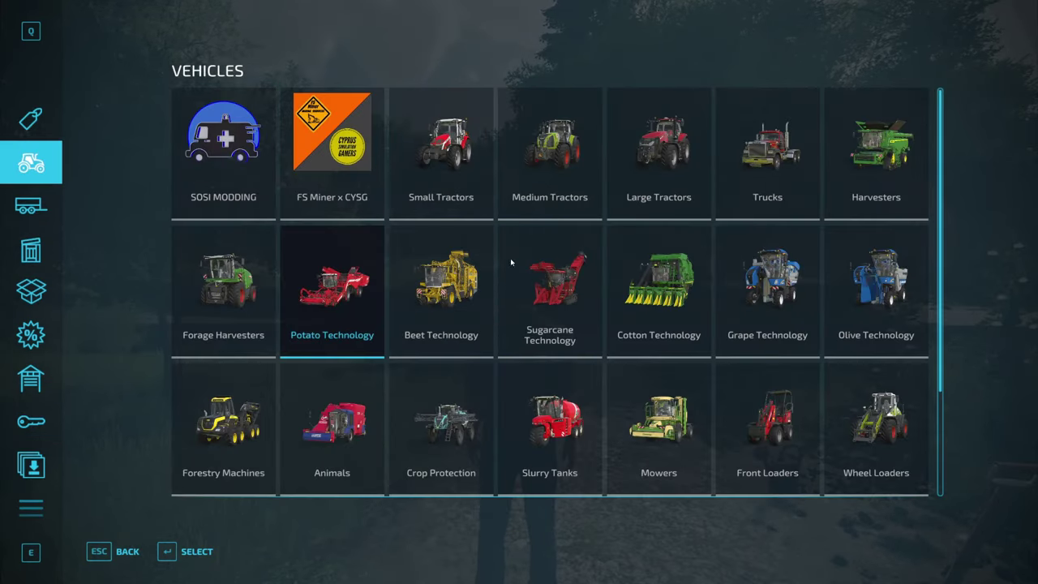
Buy the Volkswagen Golf 8 Variant R-Line 2020 from the SOSI MODDING category with the Strassenmeisterei design configuration.
left_click(200, 155)
left_click(314, 240)
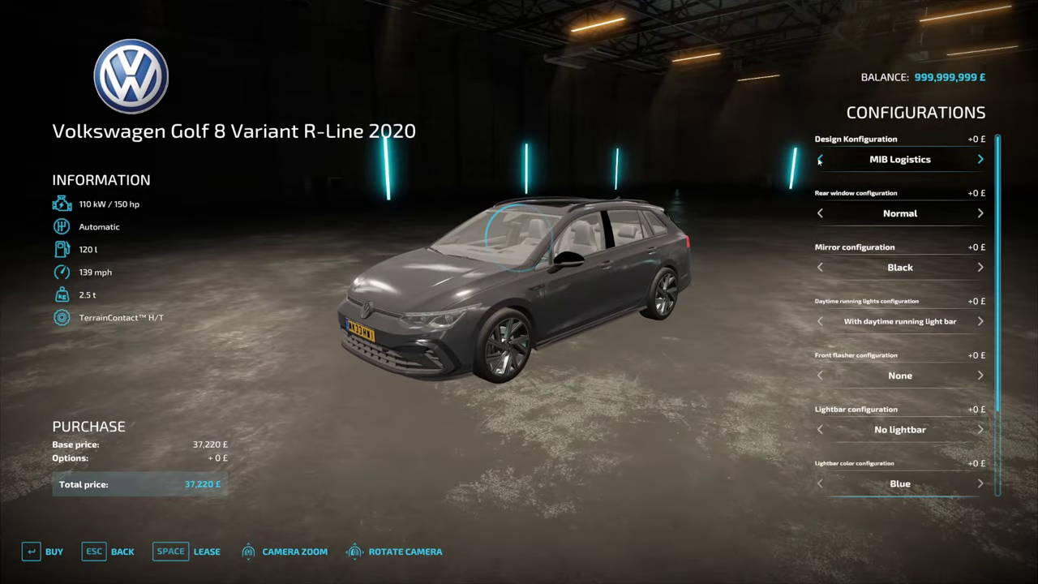
left_click(820, 160)
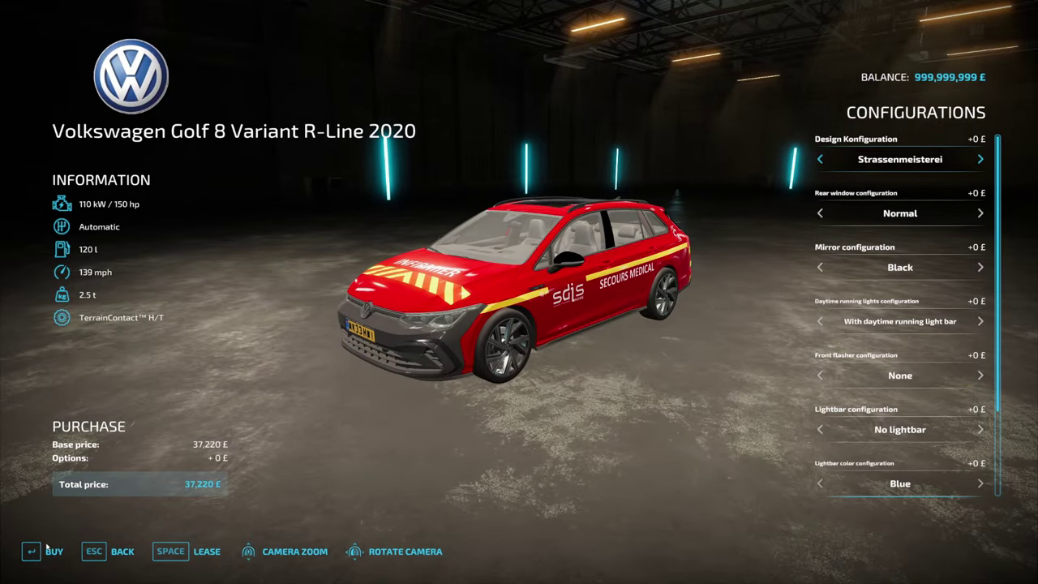
left_click(41, 552)
key("Return")
Walk to the purchased Golf, get in, drive it across the yard and steer left in the interior camera view.
key("w")
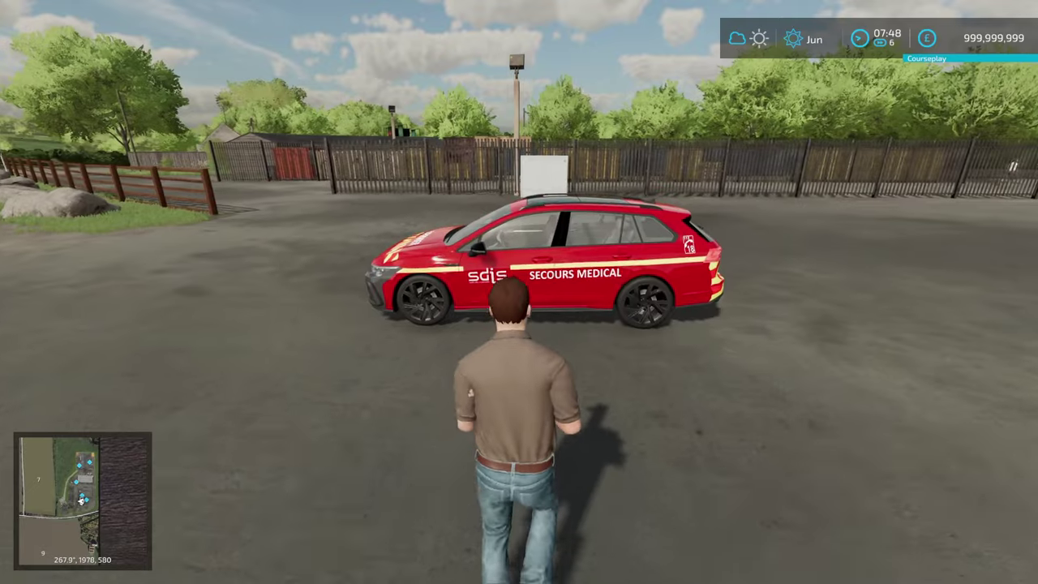
key("e")
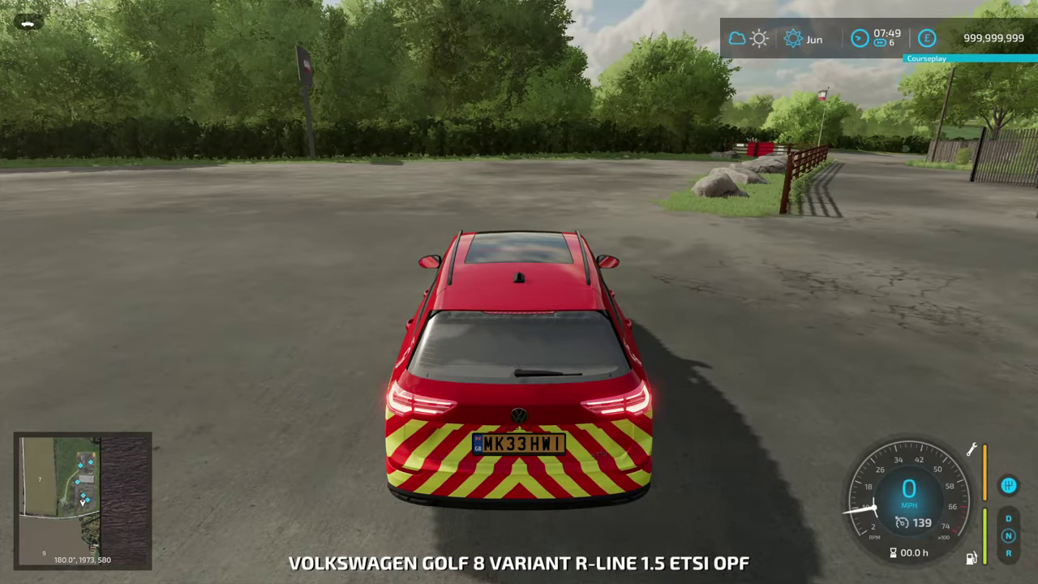
key("w")
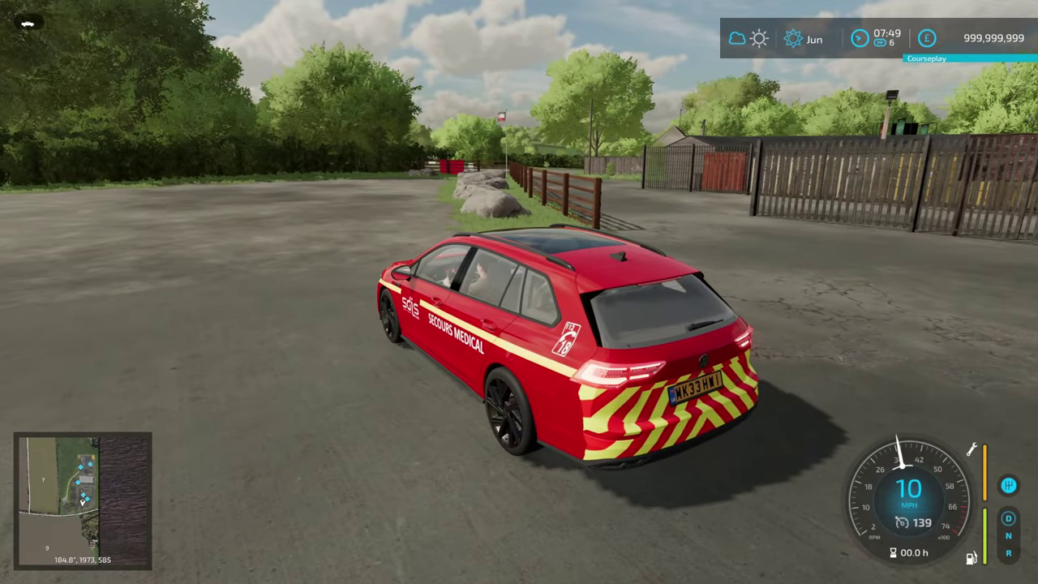
key("c")
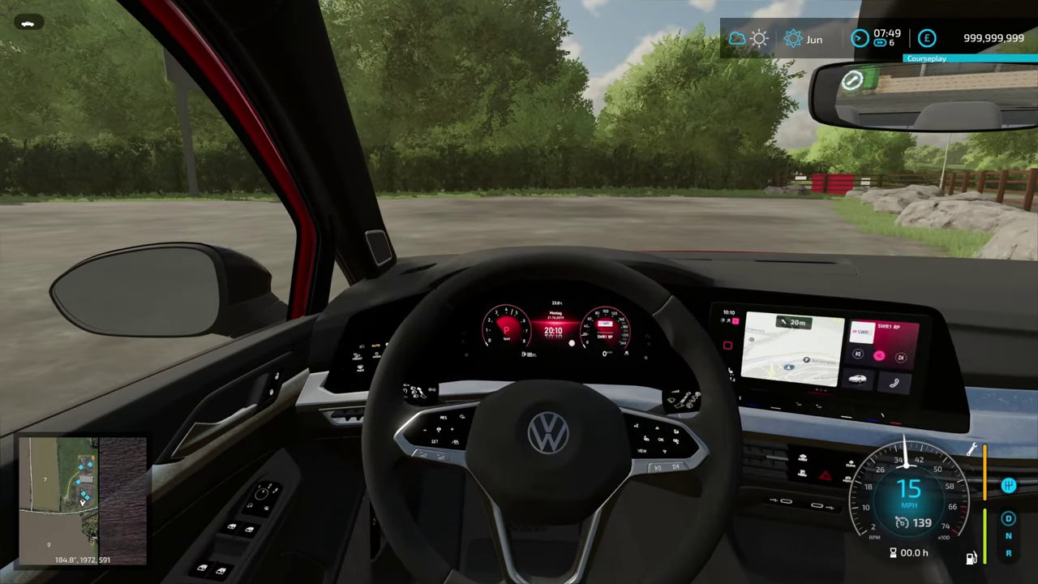
key("a")
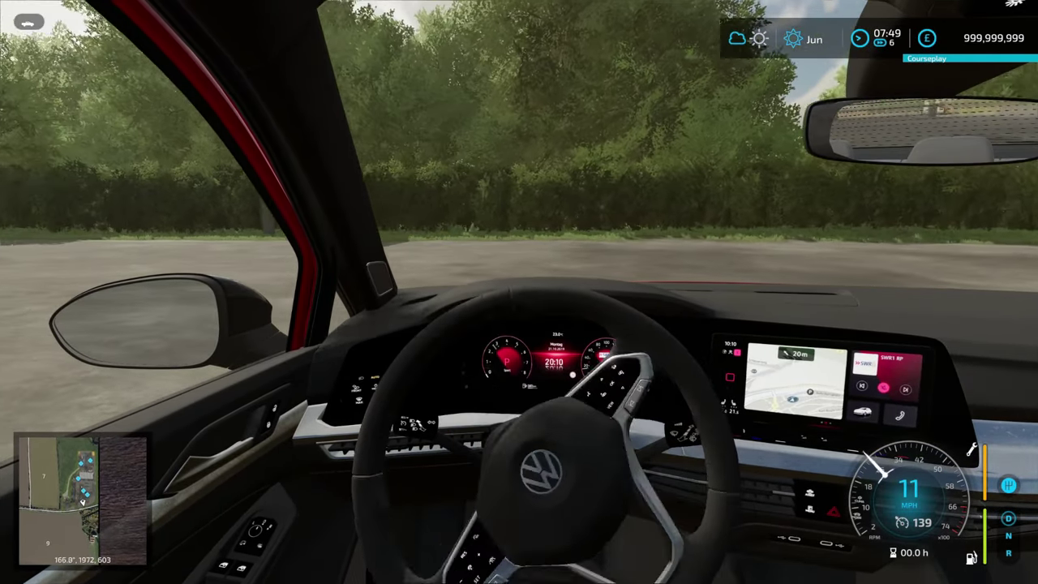